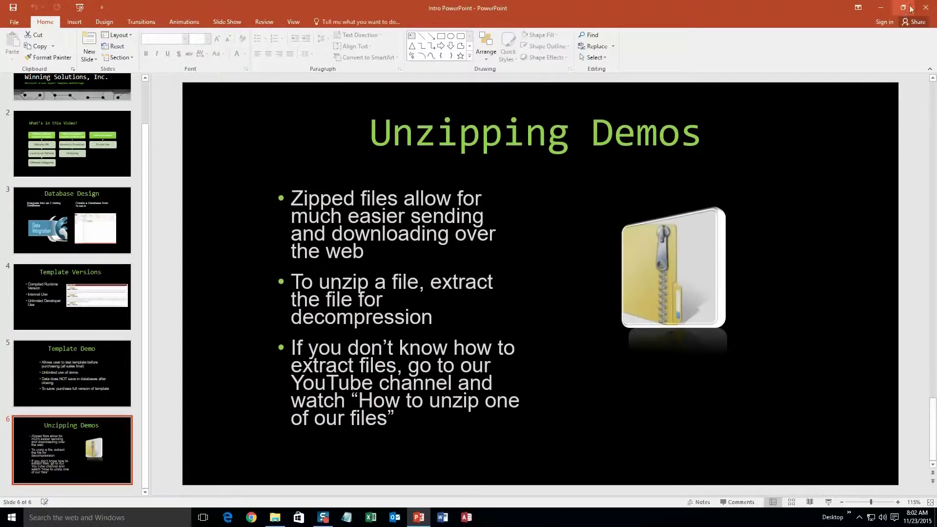
Close PowerPoint after finishing on the Unzipping Demos slide.
click(918, 8)
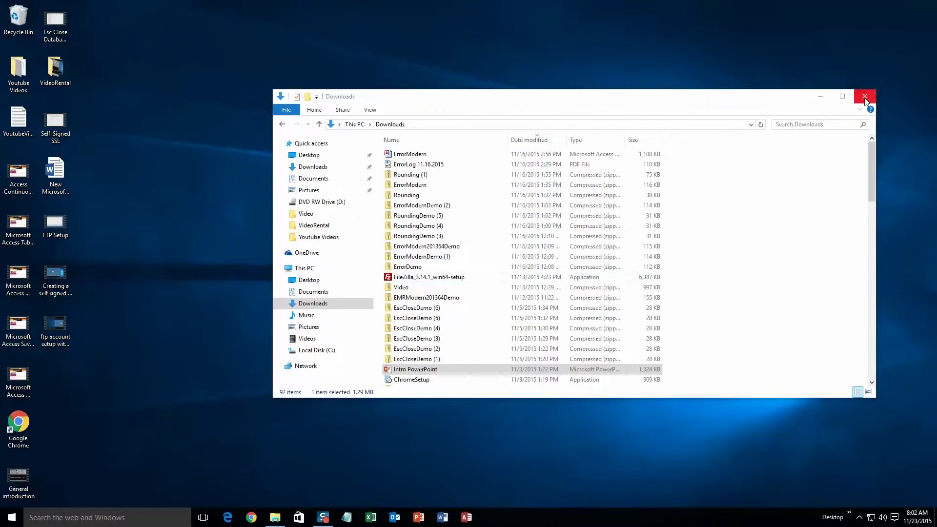
Close the Downloads window, go to microsoftaccessexpert.com and expand Database Templates (For Sale).
click(864, 98)
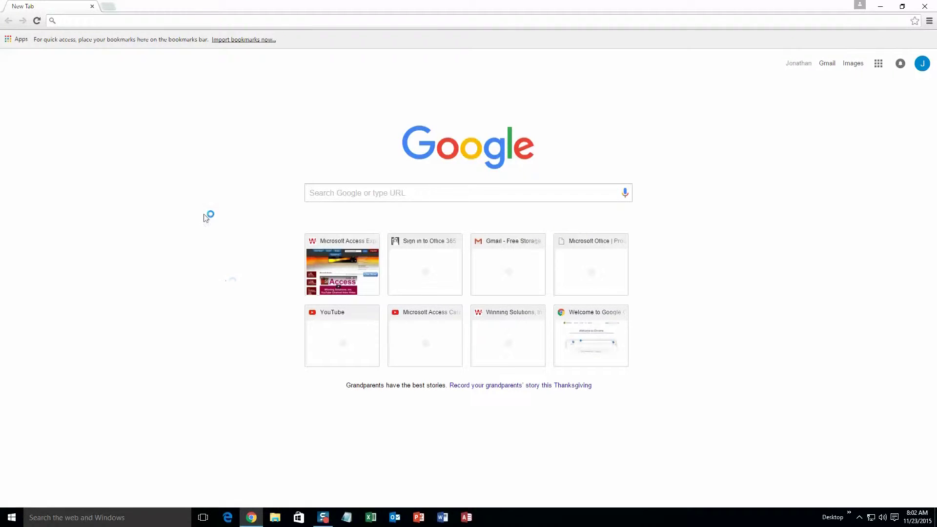
text(microsoftaccessexpert.com)
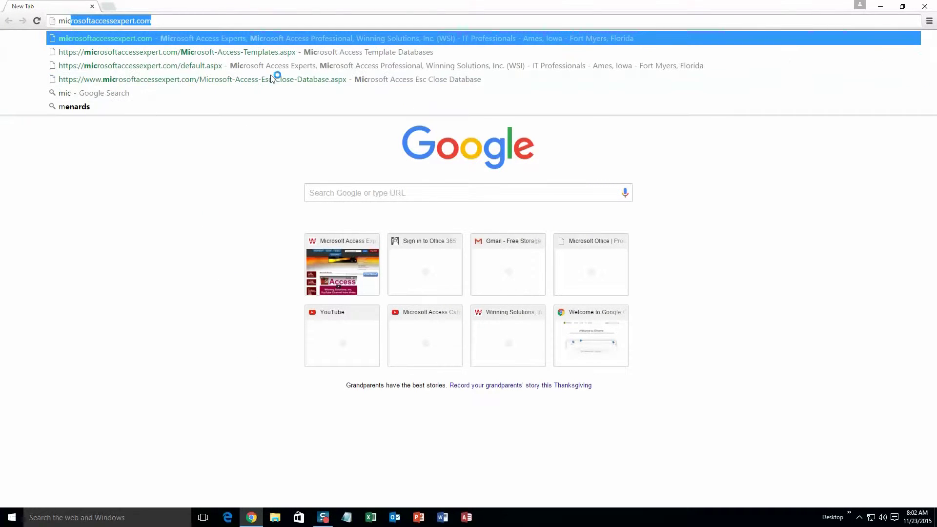
key(End)
key(Return)
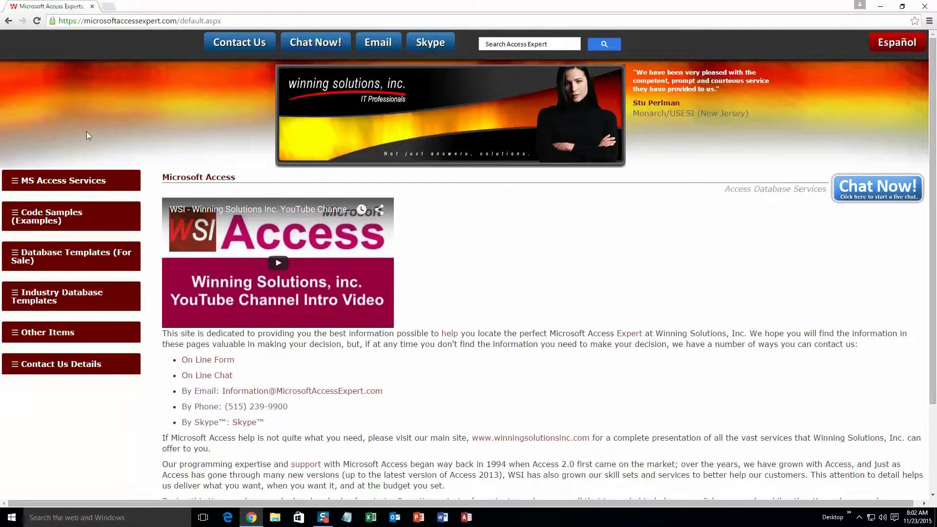
click(54, 256)
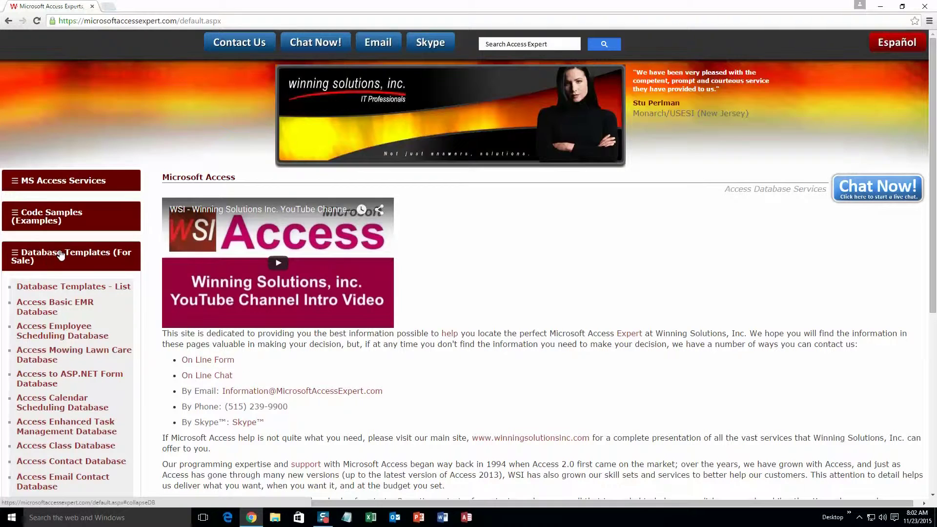
Open the Database Templates - List page.
click(64, 288)
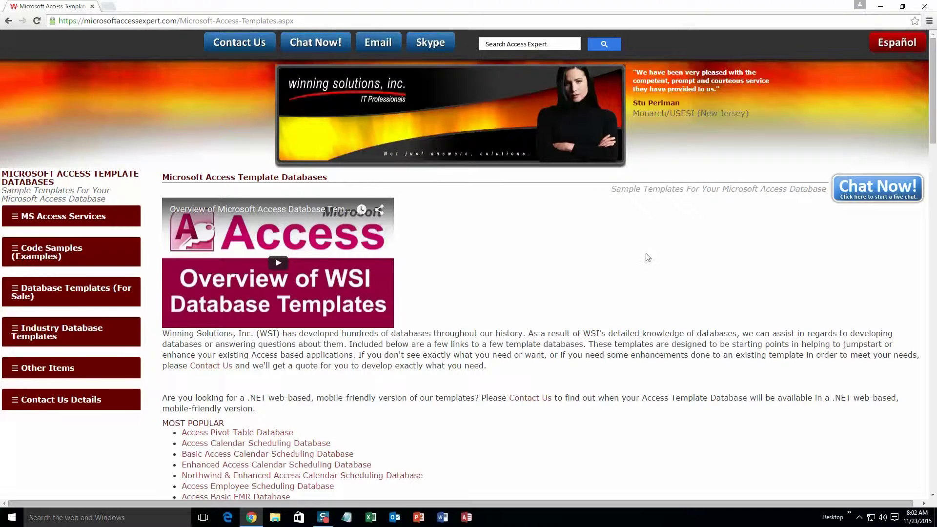
Scroll through the template categories, then select the zipped Lawyer Appointment Tracking Database.
scroll(541, 310, down, 3)
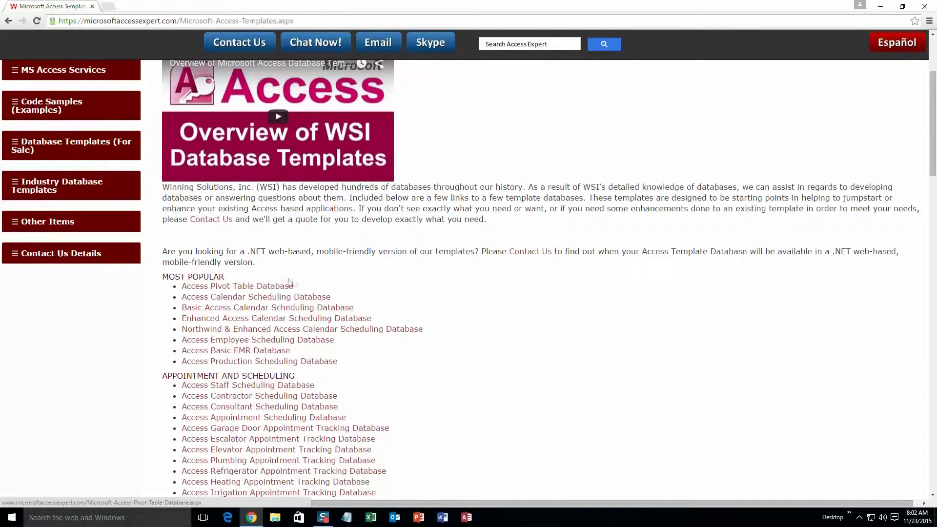
scroll(293, 285, down, 4)
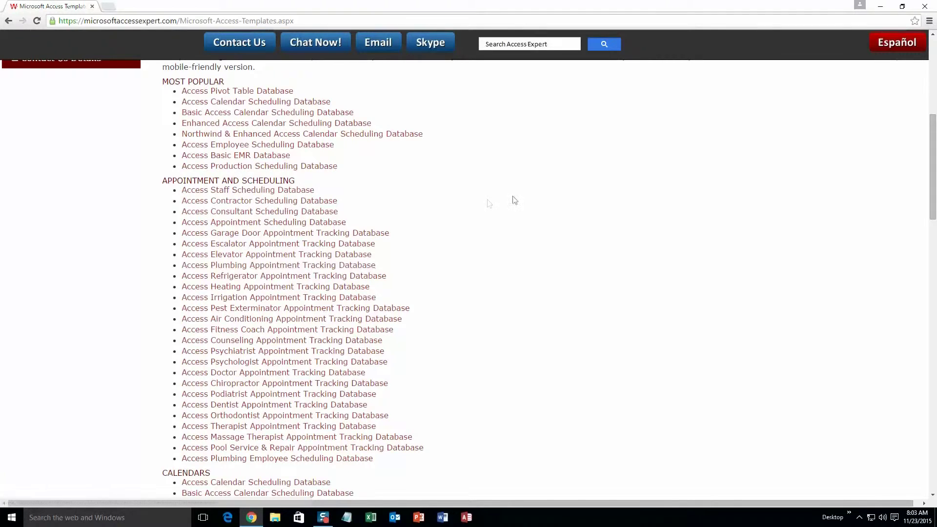
scroll(452, 225, down, 3)
scroll(430, 257, down, 2)
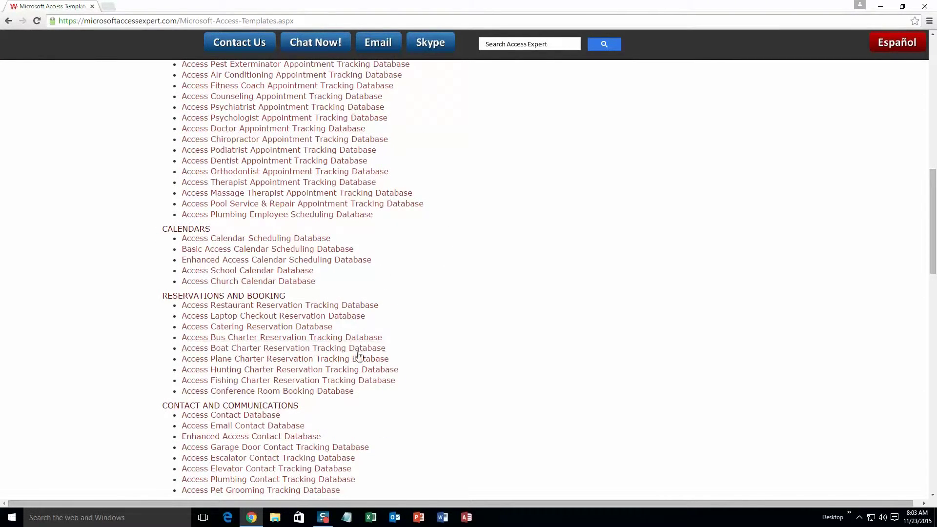
scroll(391, 335, down, 3)
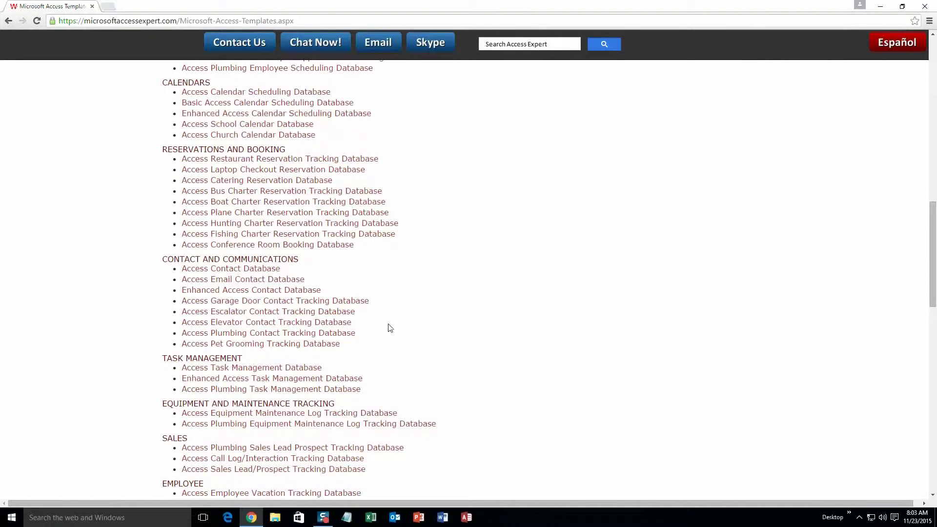
scroll(390, 327, down, 3)
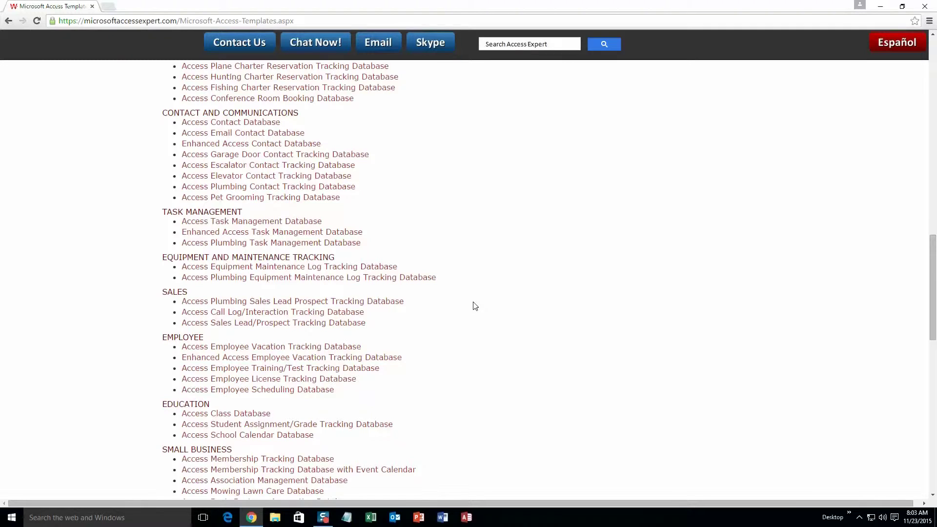
scroll(505, 357, down, 3)
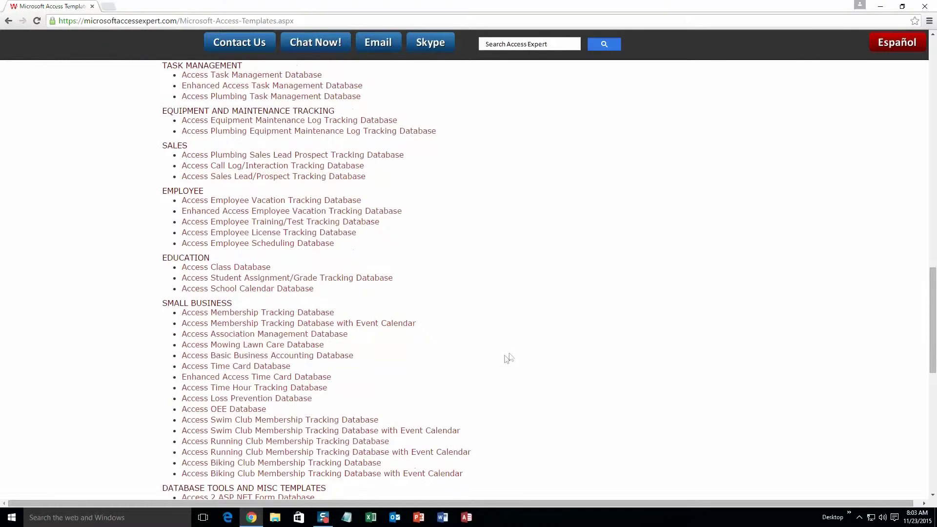
scroll(506, 350, down, 4)
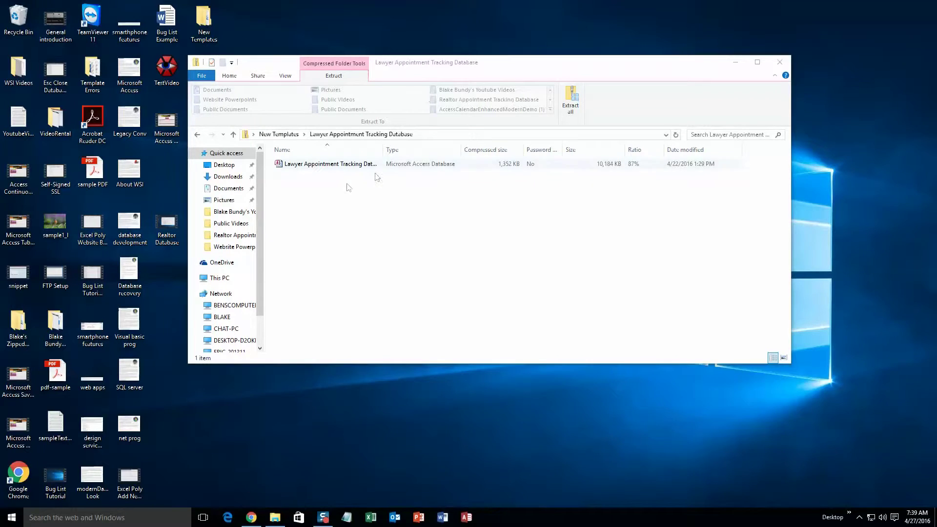
click(336, 168)
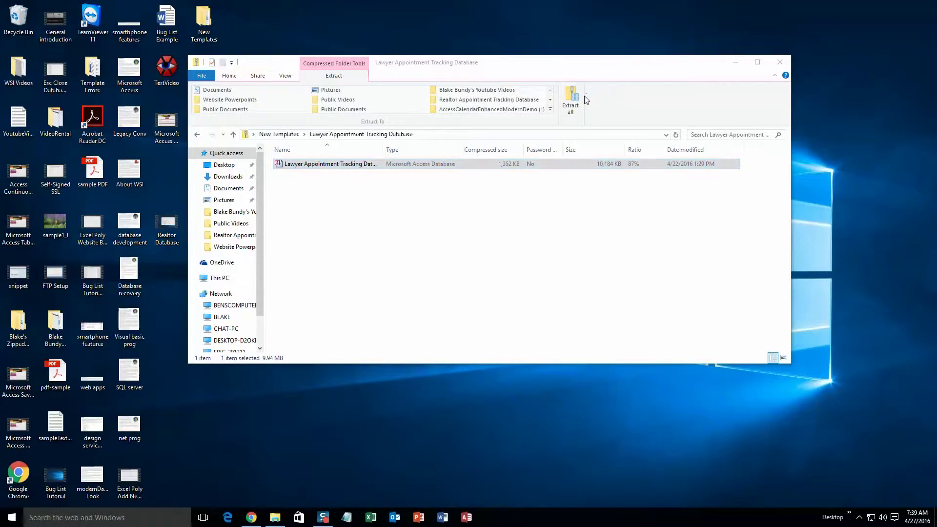
Extract the zipped Lawyer Appointment Tracking Database and open it with Access 2016.
click(571, 104)
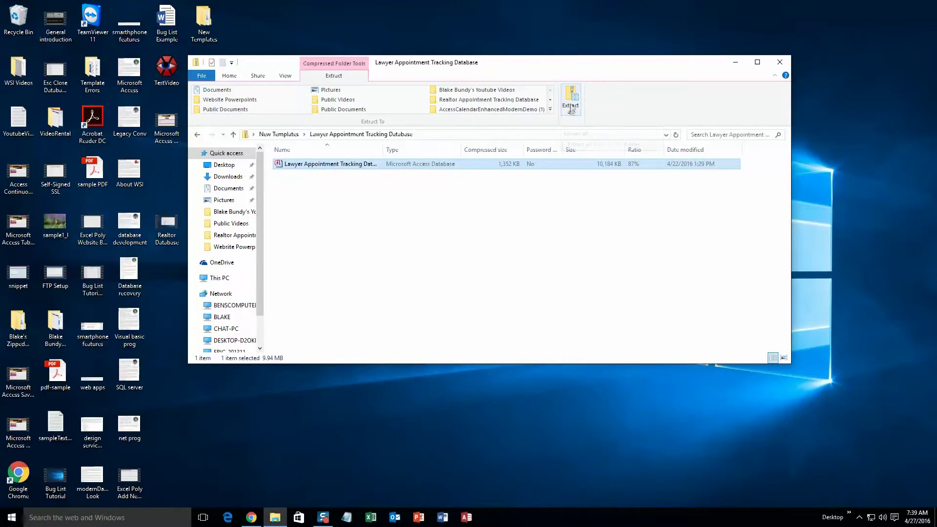
click(556, 352)
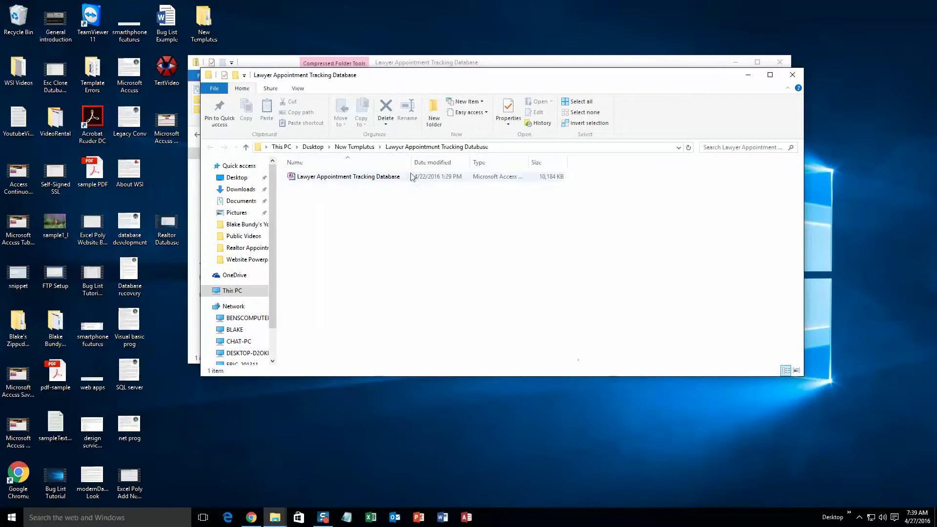
click(373, 177)
click(551, 102)
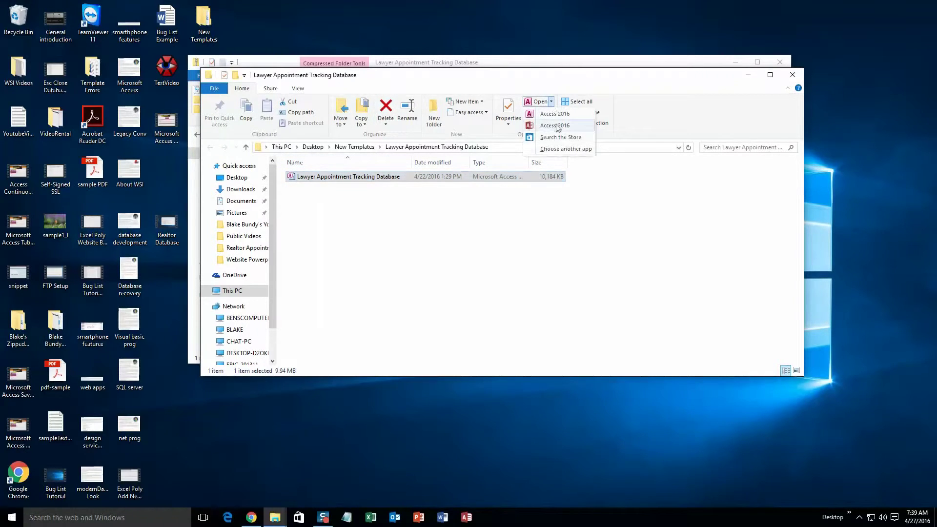
click(558, 126)
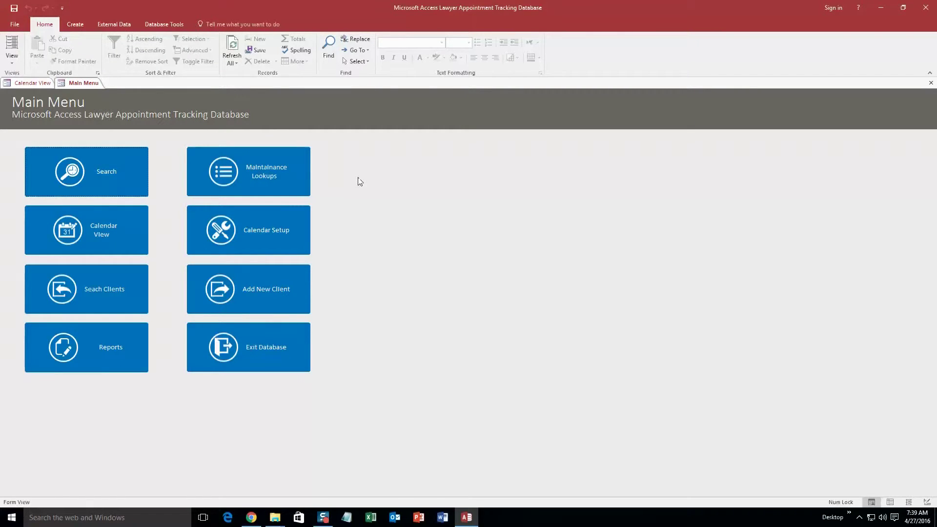
Start a new client record with first and last name 'Test' and a test e-mail address.
click(292, 305)
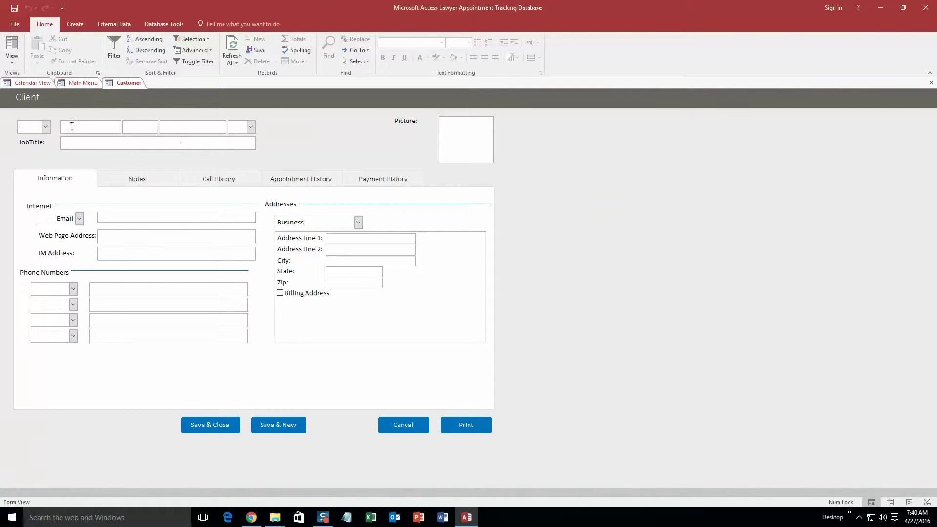
click(72, 126)
text(Test)
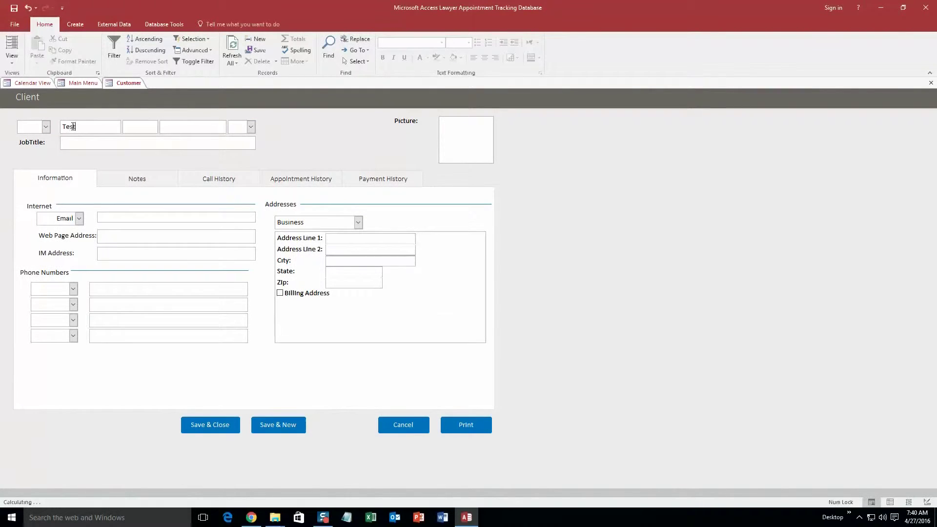
key(Tab)
text(Test)
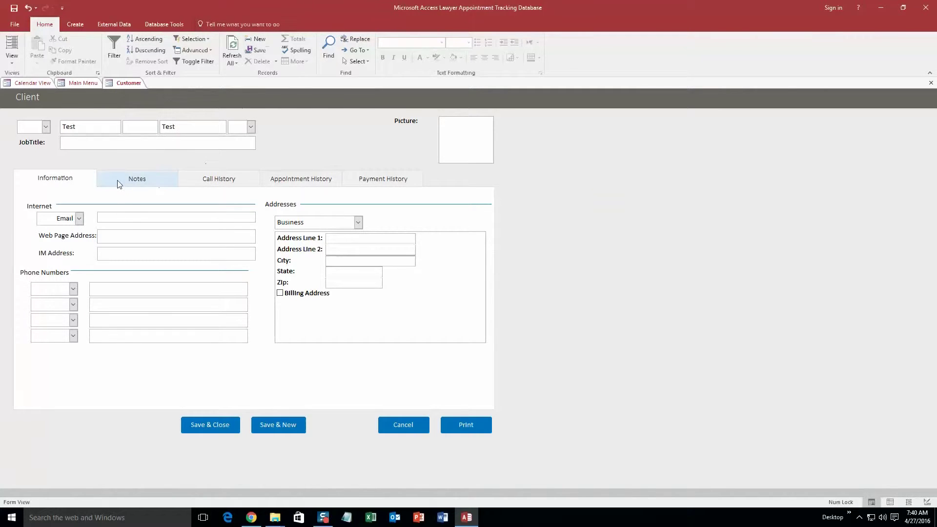
click(126, 217)
text(test)
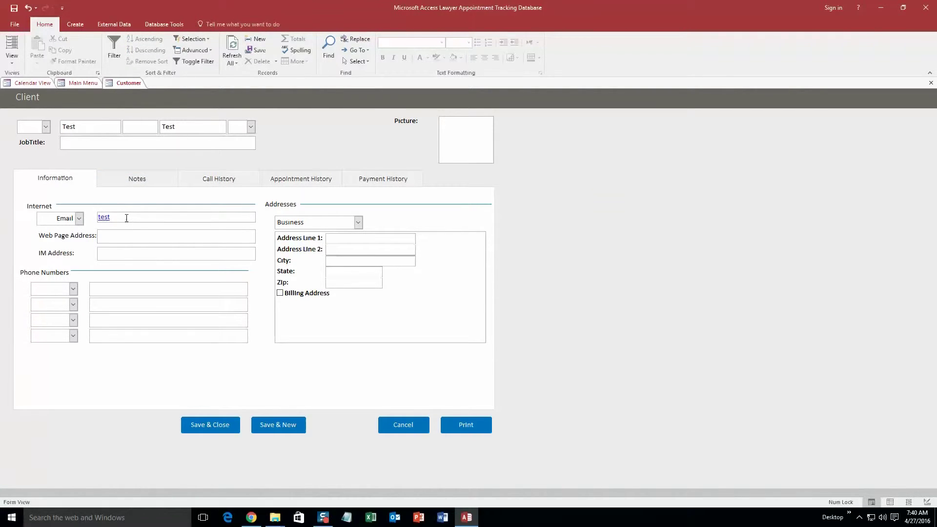
text(@test.com)
Add the client's phone number with phone type Business.
click(73, 288)
click(49, 313)
click(93, 288)
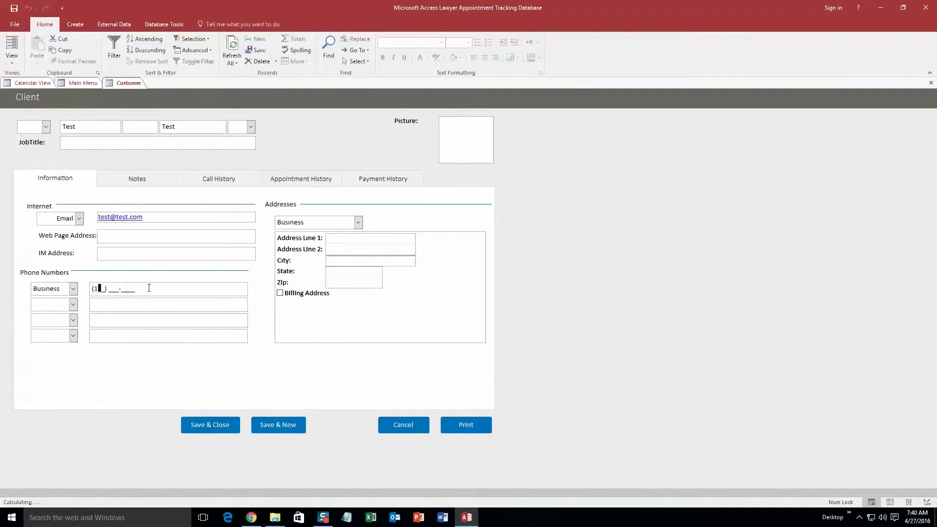
text(111) 111-1111)
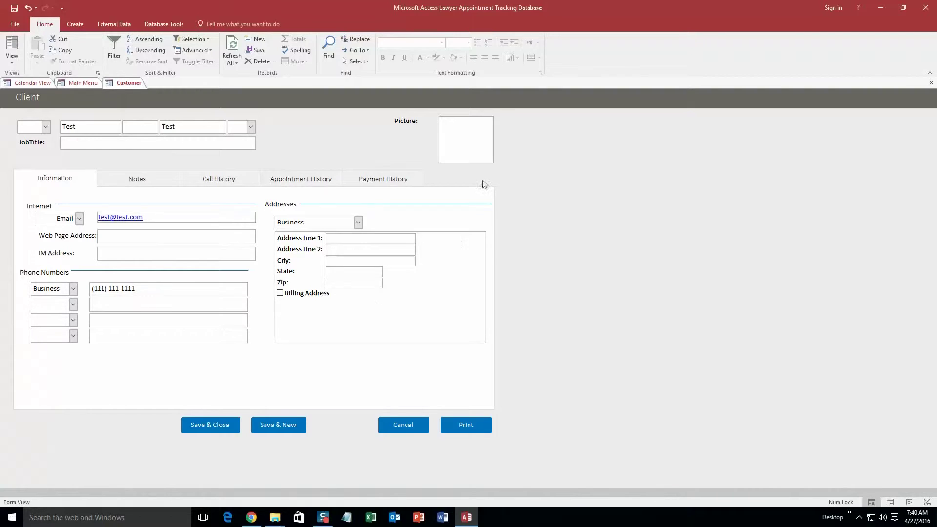
Review the Notes, Call, Appointment and Payment History tabs, then save and close the record.
click(151, 184)
click(216, 181)
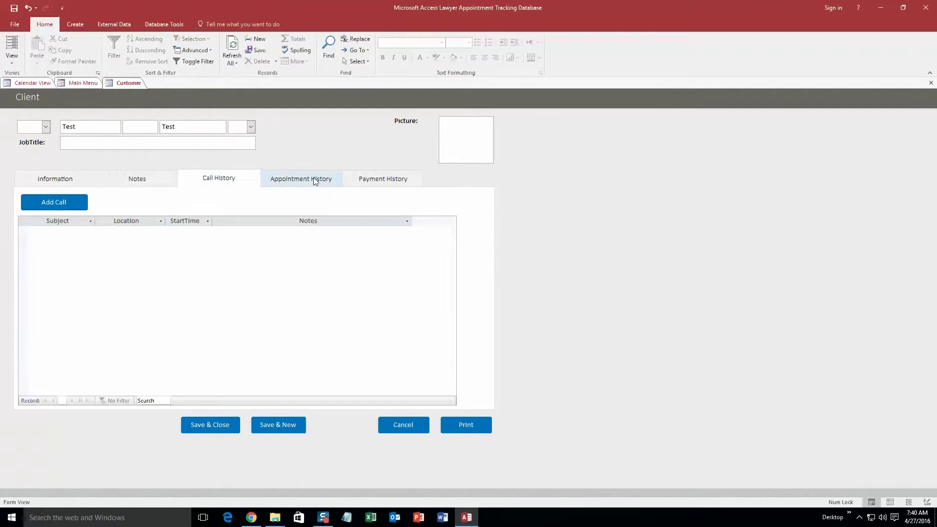
click(315, 180)
click(385, 178)
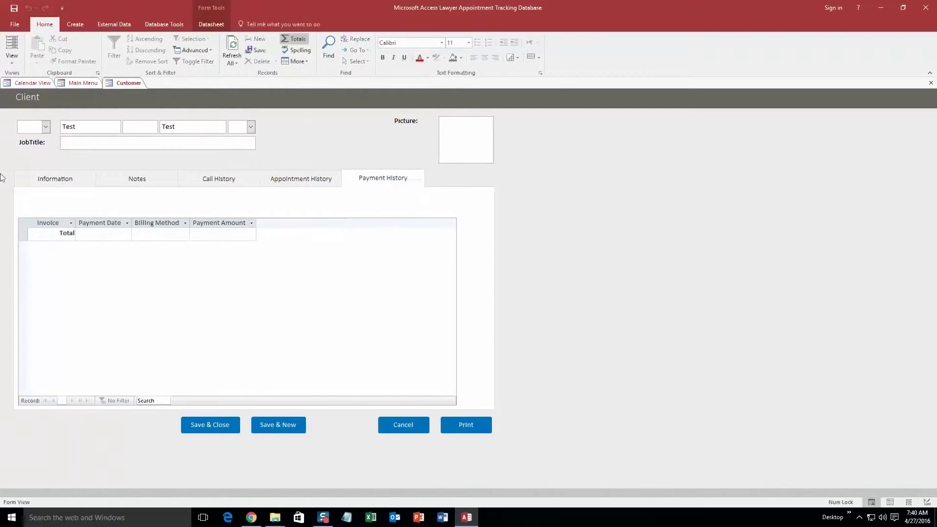
click(65, 177)
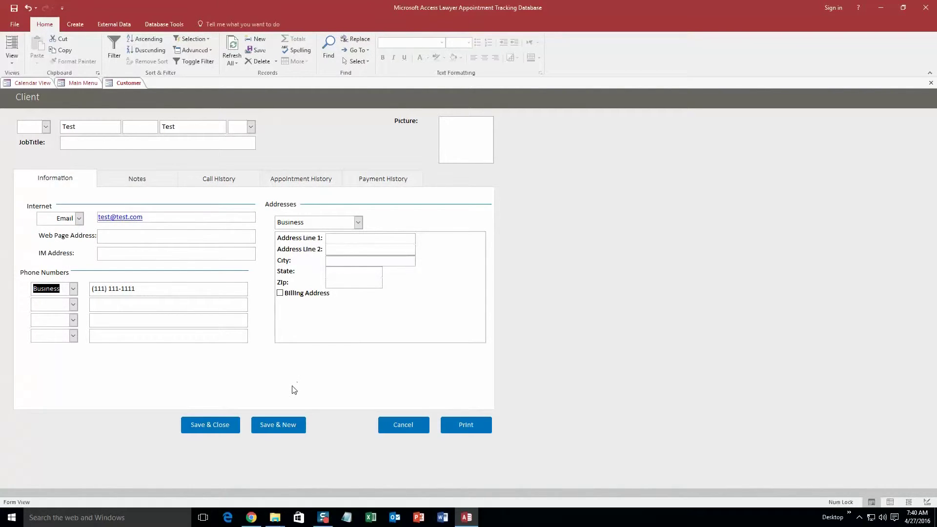
click(205, 425)
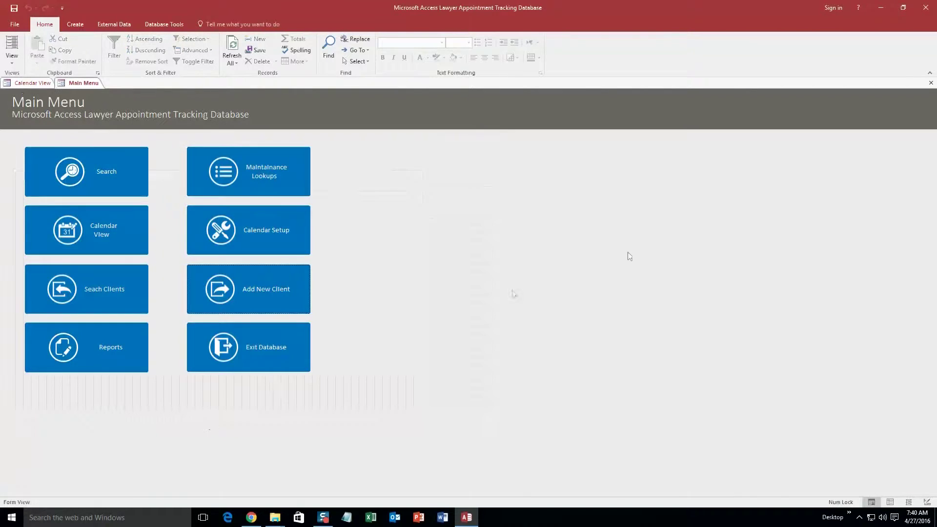
Search clients by first name 'Te'.
click(122, 300)
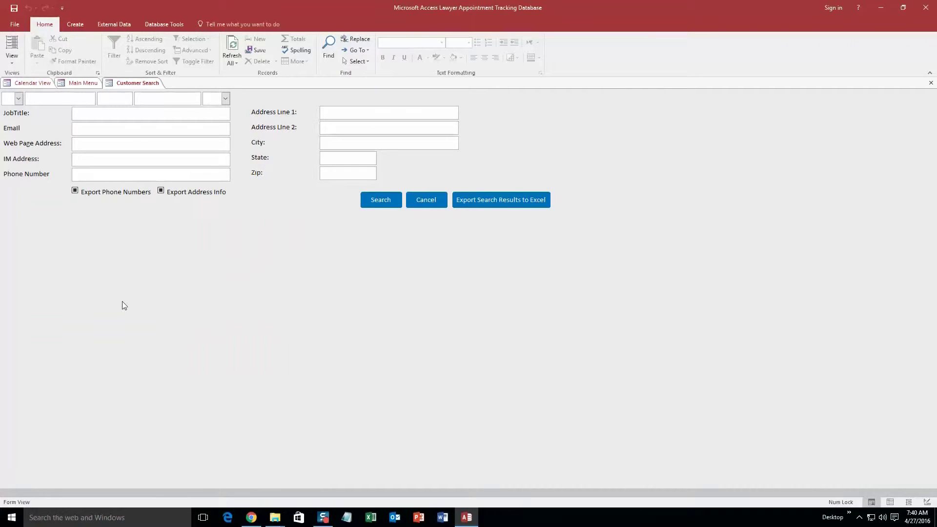
click(76, 100)
text(Test)
click(380, 201)
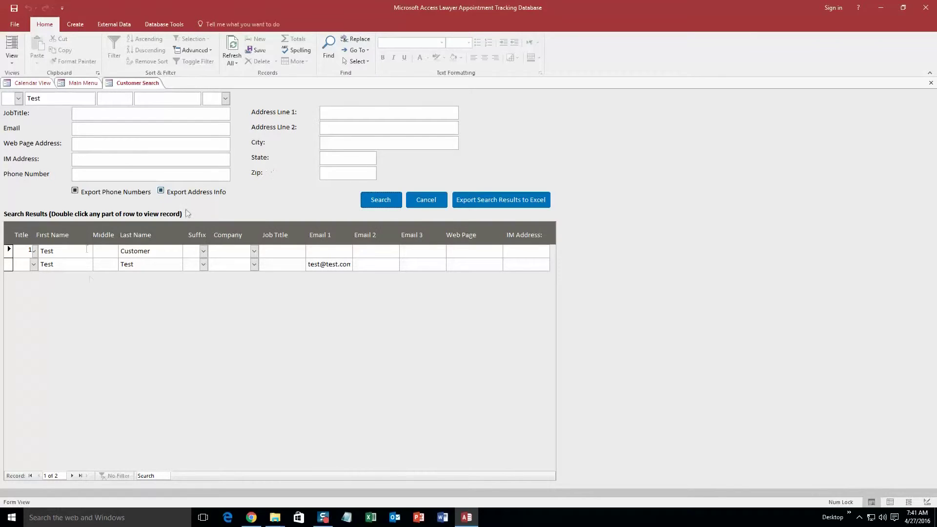
Open the Test client's record, view its Notes, close the search and switch to Calendar View.
double_click(65, 265)
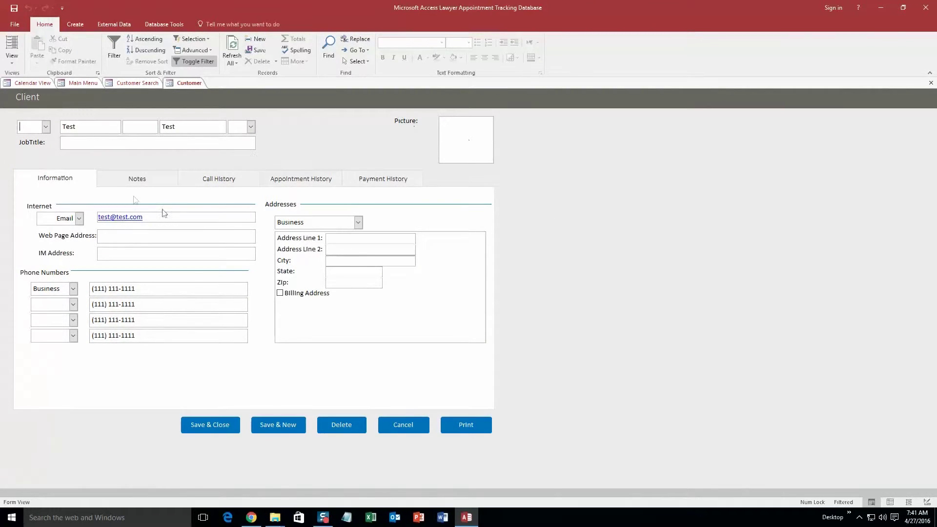
click(117, 178)
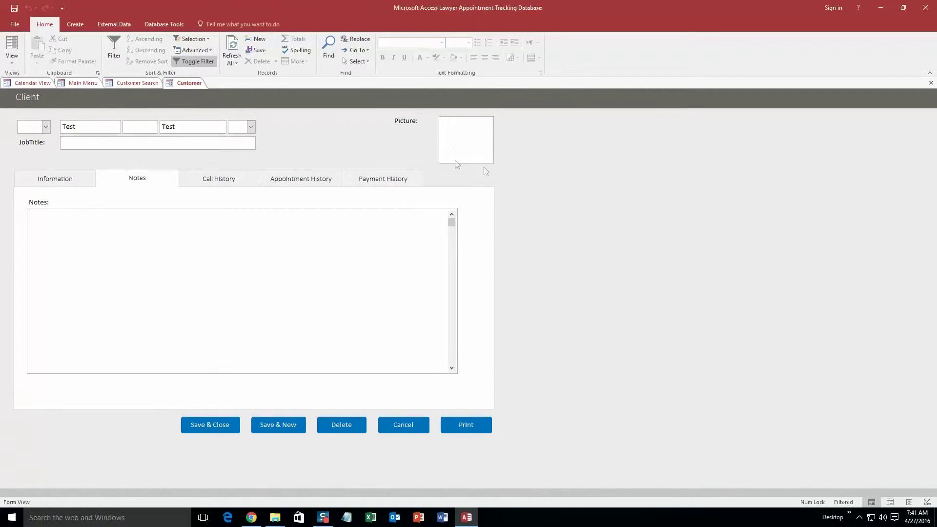
click(403, 424)
click(426, 200)
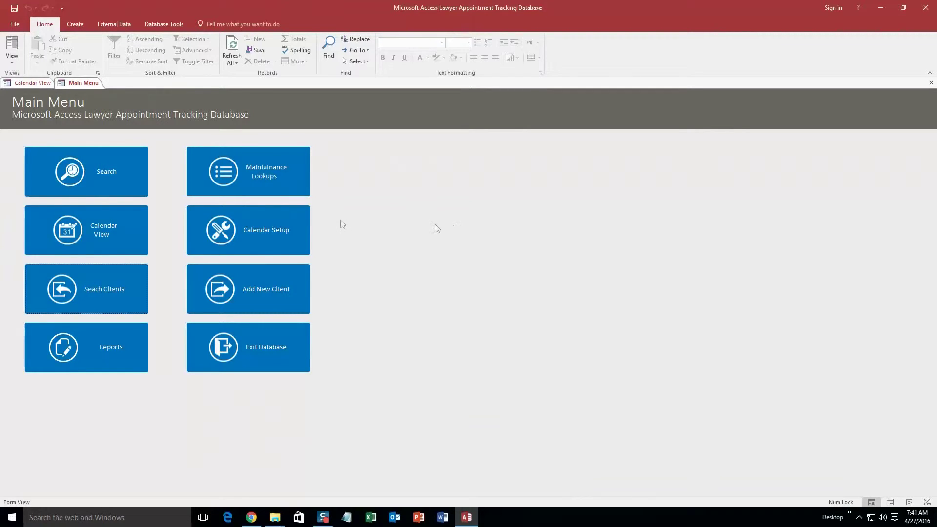
click(119, 234)
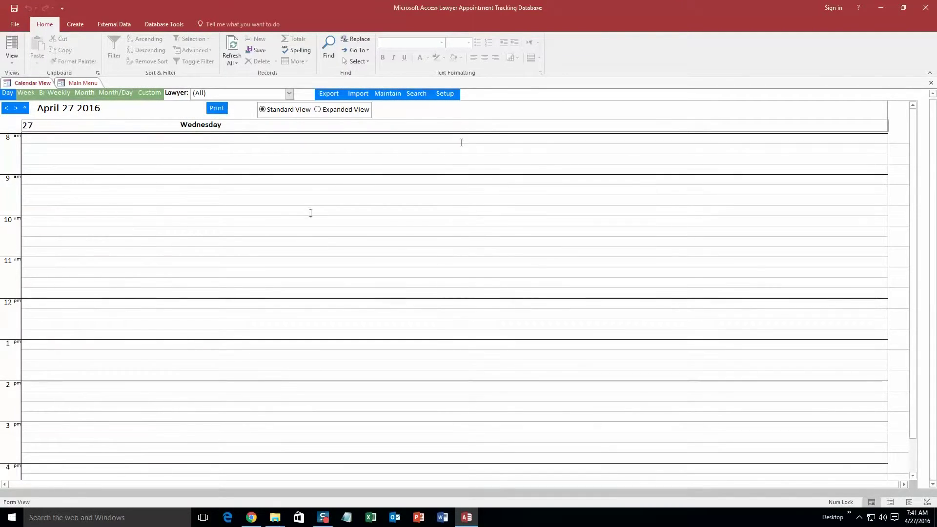
Preview Week, Bi-Weekly and Month/Day views, then start an 8 am appointment on April 27 in Day view.
click(27, 94)
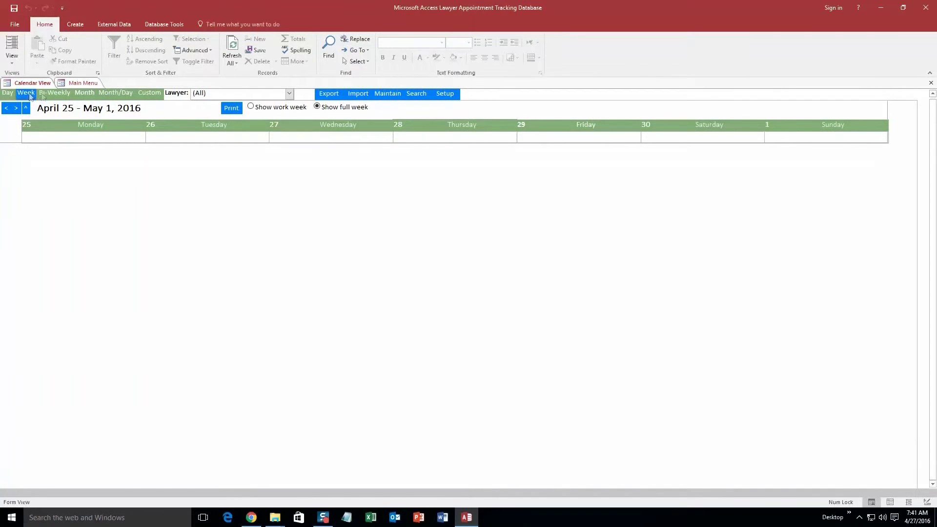
click(52, 93)
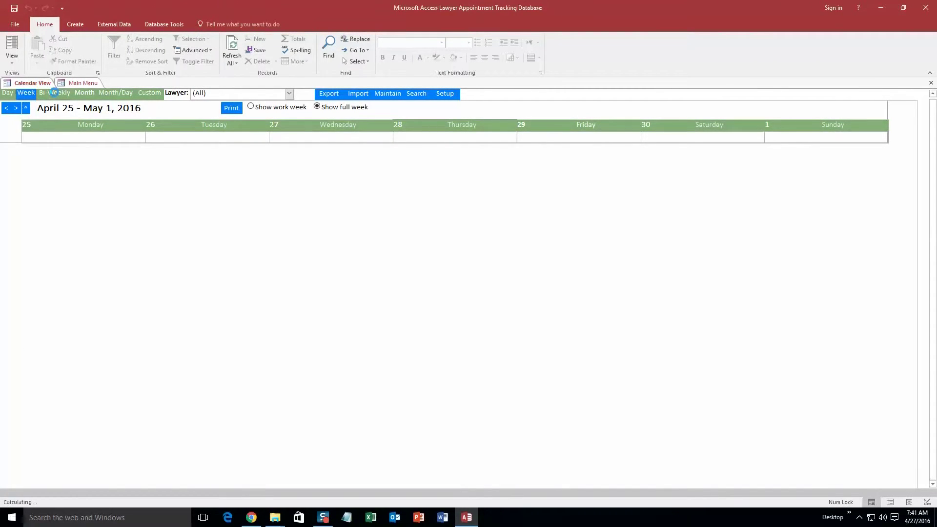
click(116, 92)
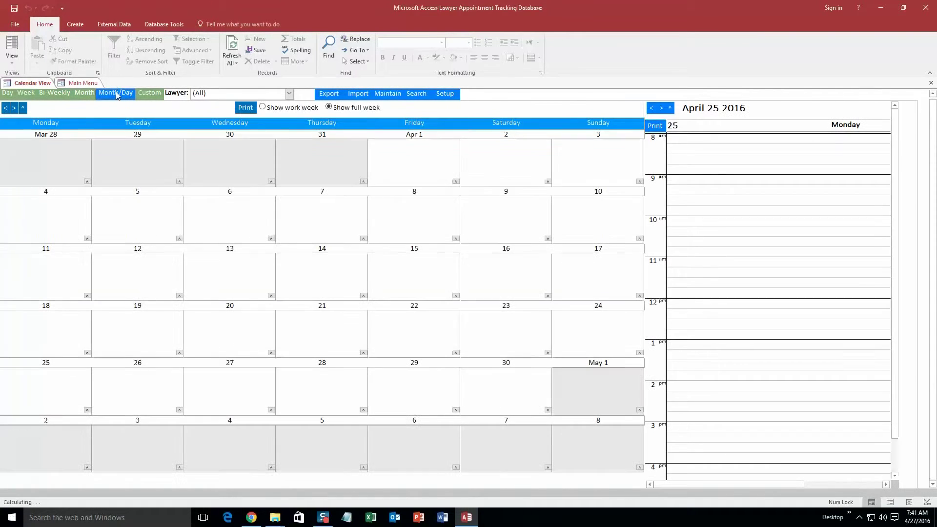
click(8, 93)
click(16, 109)
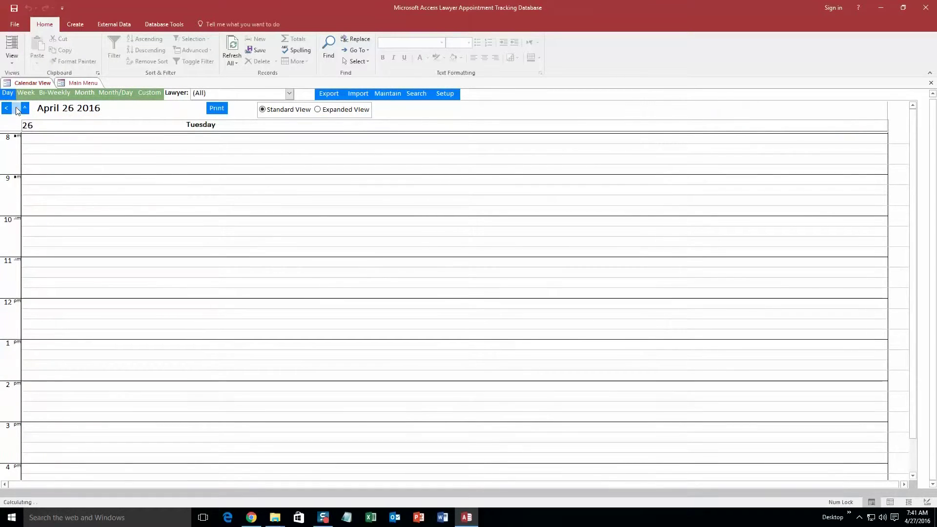
click(17, 110)
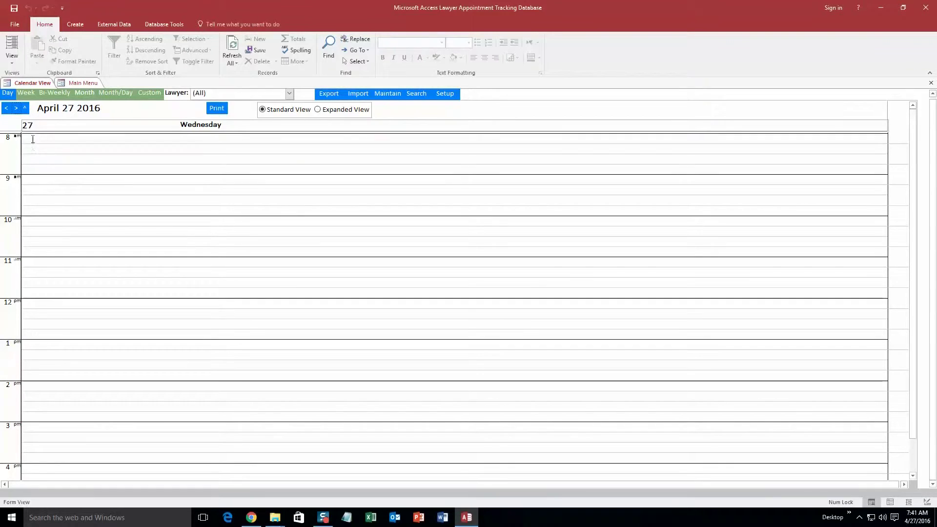
click(39, 140)
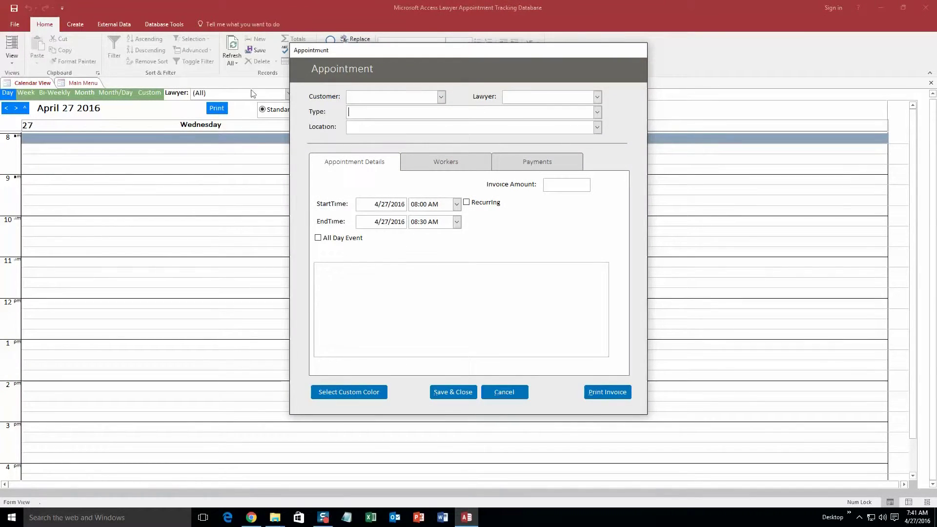
Assign the test client and Lawyer 1 to the appointment, ending at 09:00 AM.
click(441, 97)
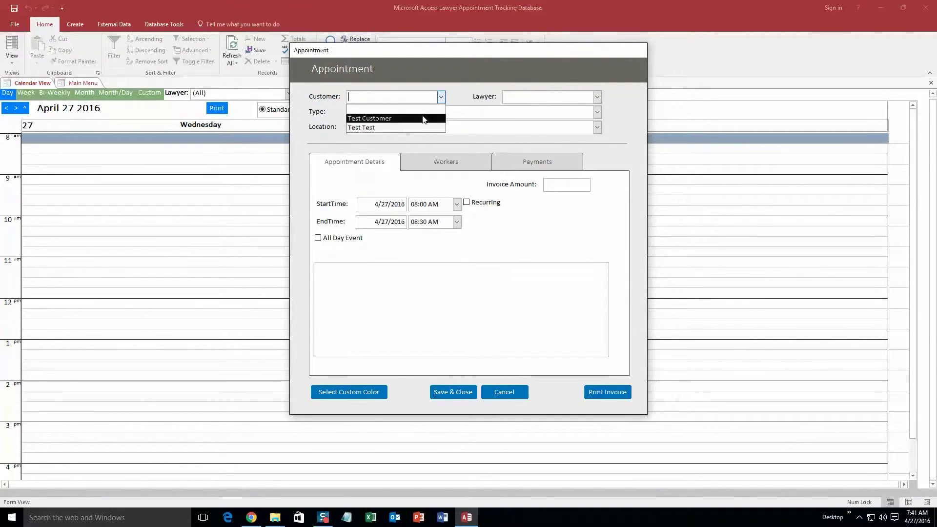
click(375, 128)
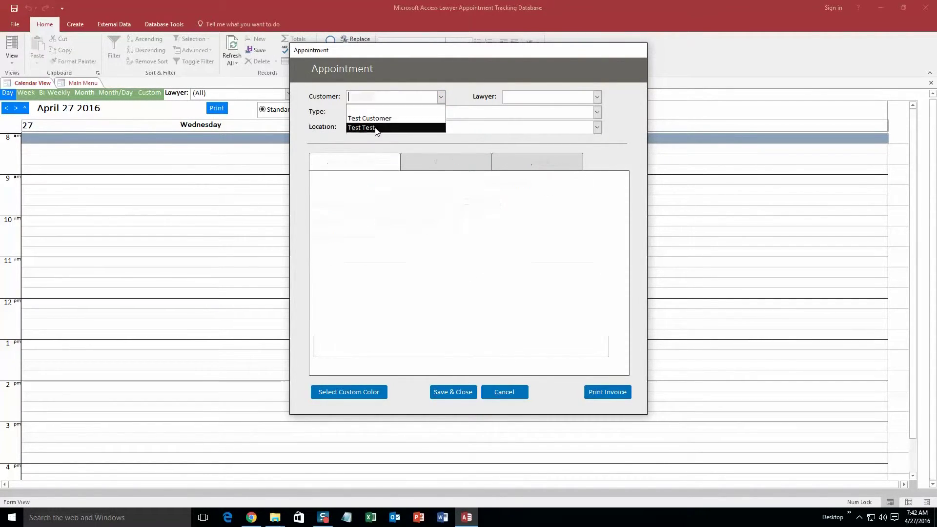
click(597, 97)
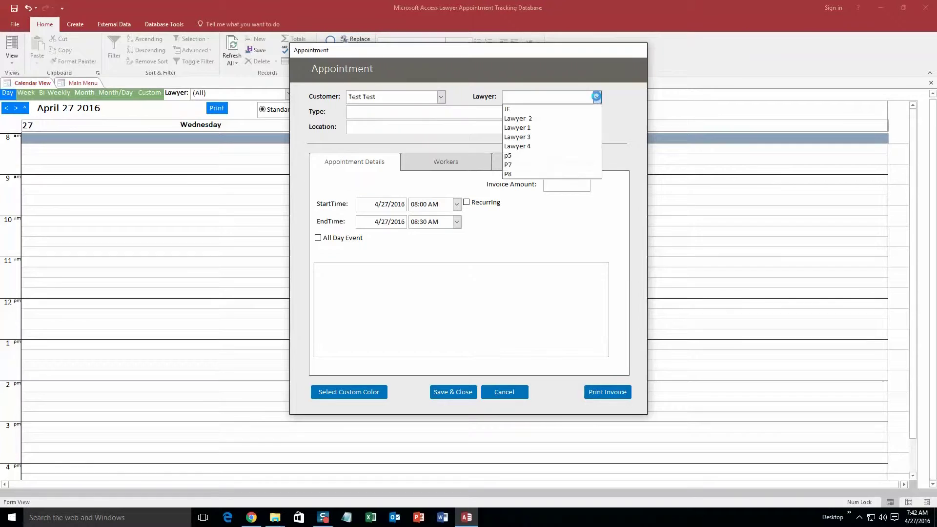
click(544, 129)
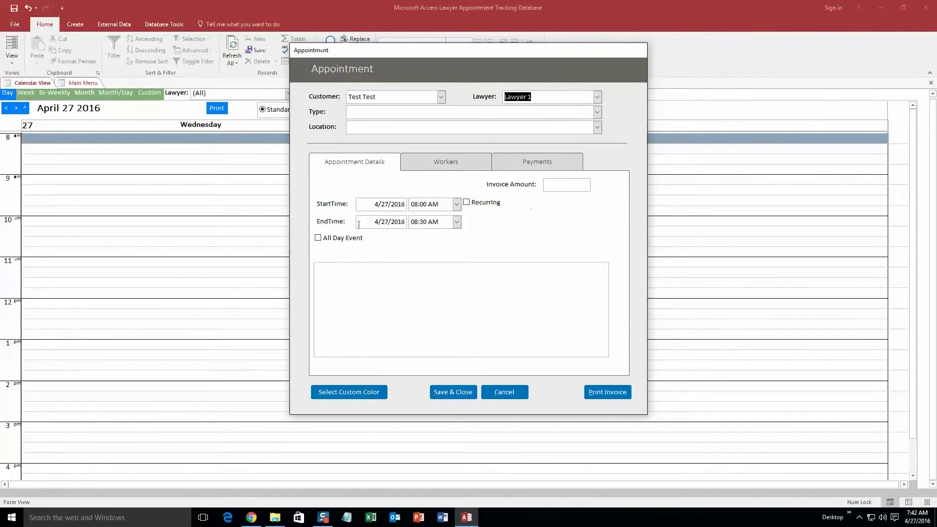
click(456, 222)
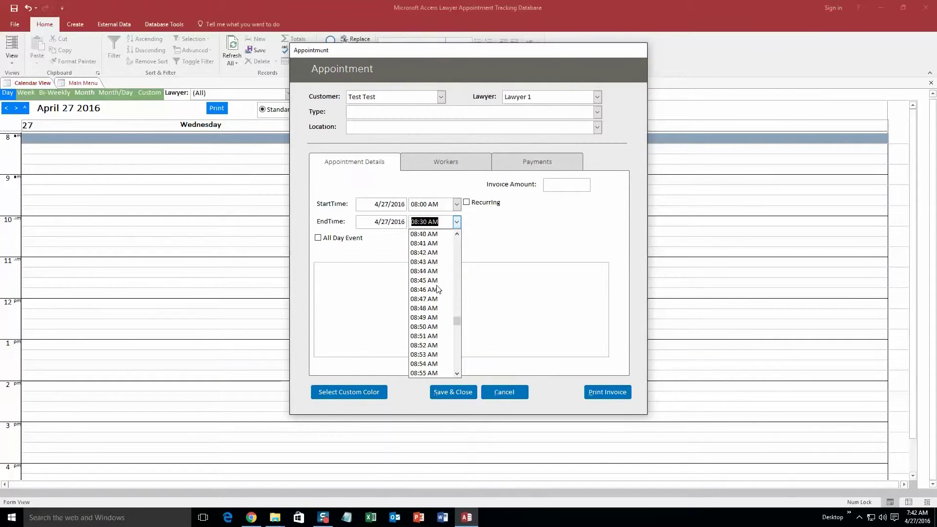
scroll(437, 289, down, 7)
click(433, 290)
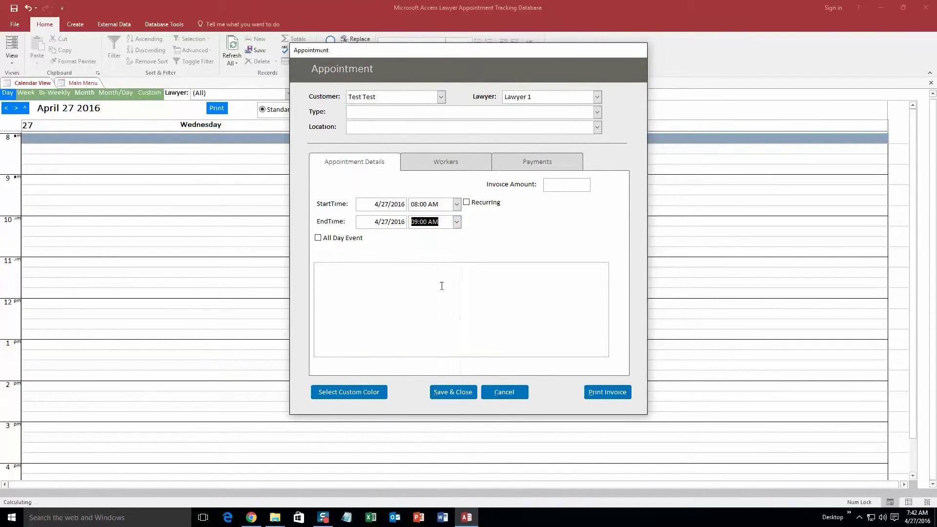
After checking the Workers and Payments tabs, set Type to Individual and Location to Location 1.
click(437, 163)
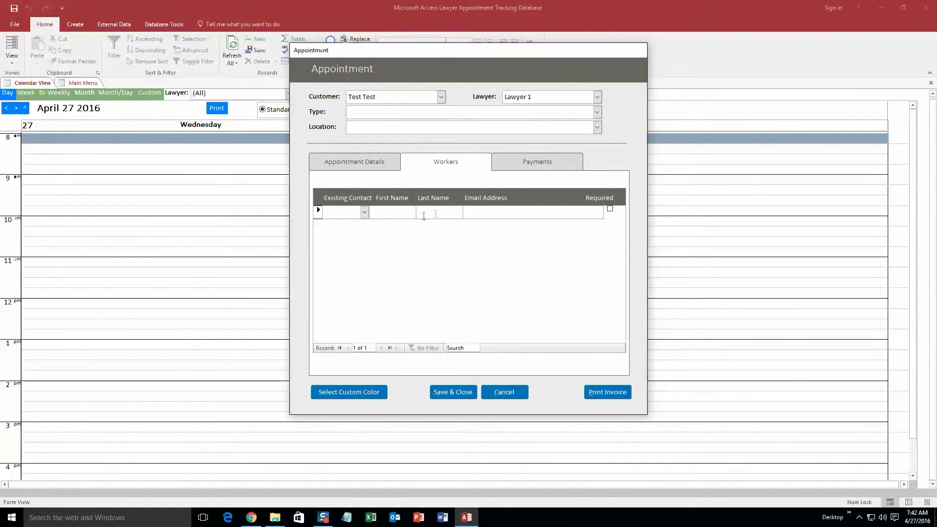
click(528, 161)
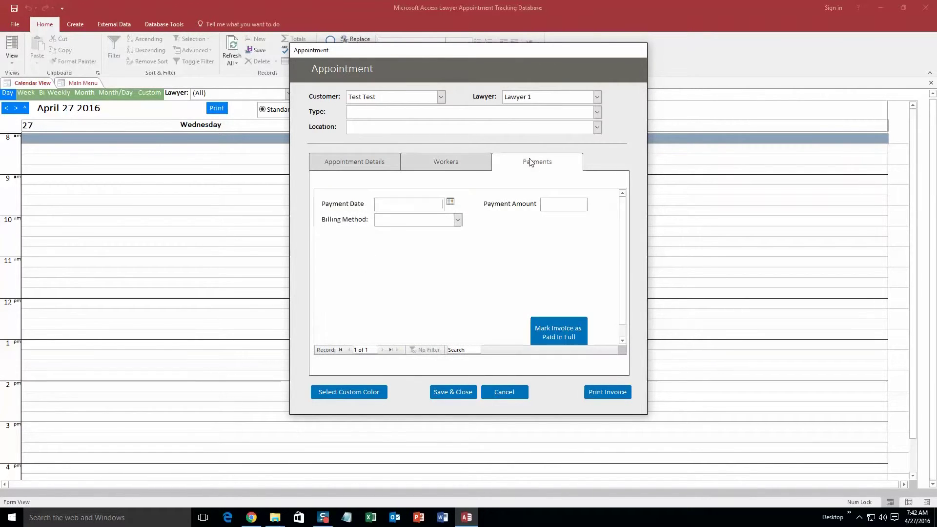
click(350, 164)
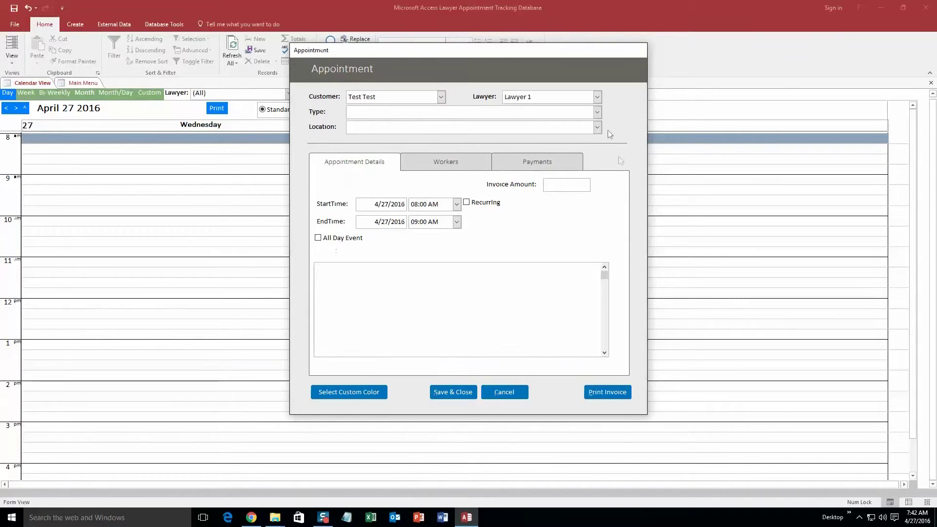
click(597, 112)
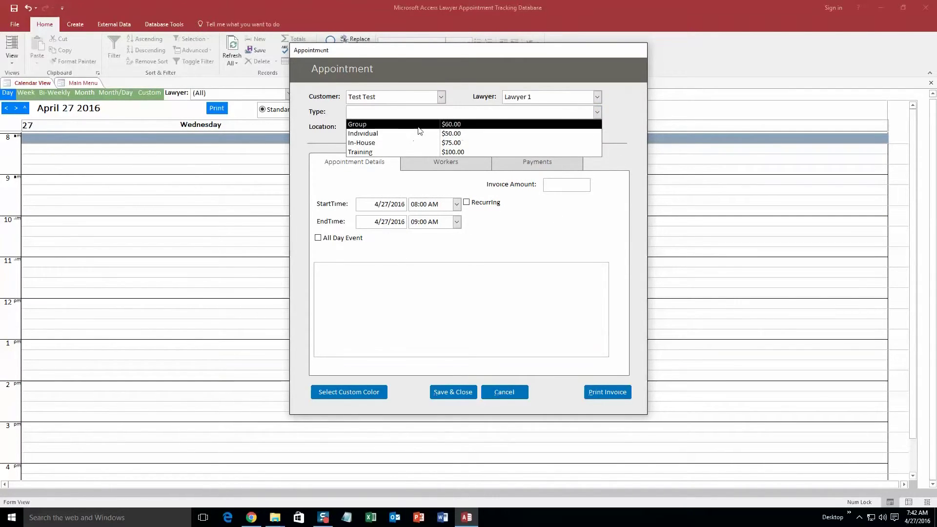
click(387, 133)
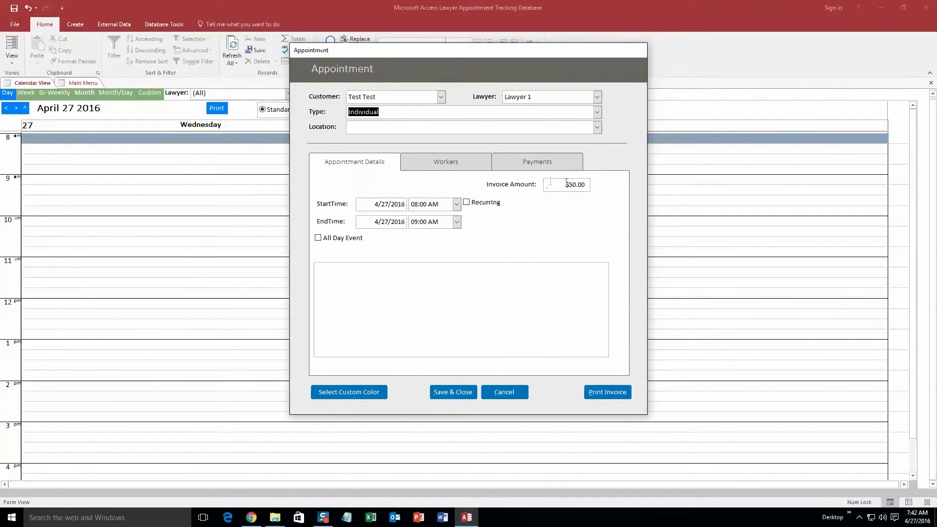
click(596, 112)
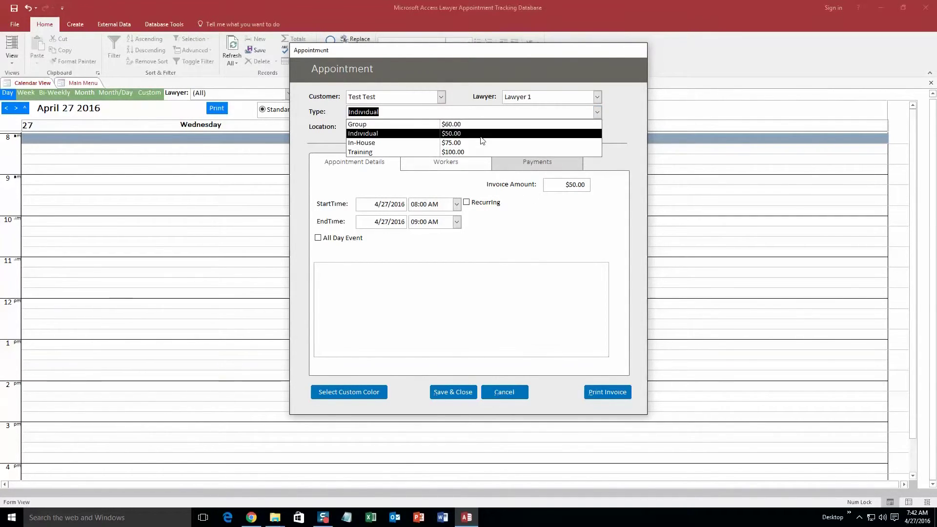
click(481, 137)
click(596, 127)
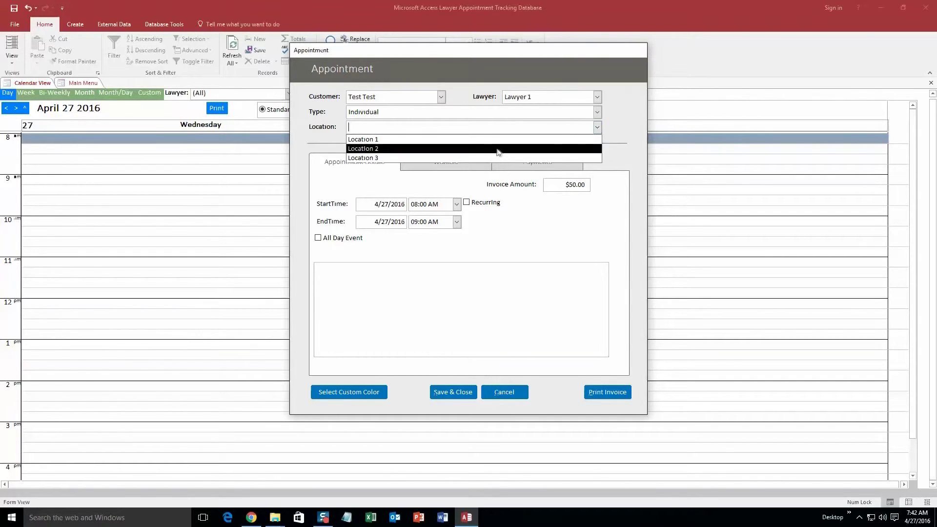
click(496, 148)
Colour the appointment bright green, save and close it, and view the April 2016 month.
click(359, 389)
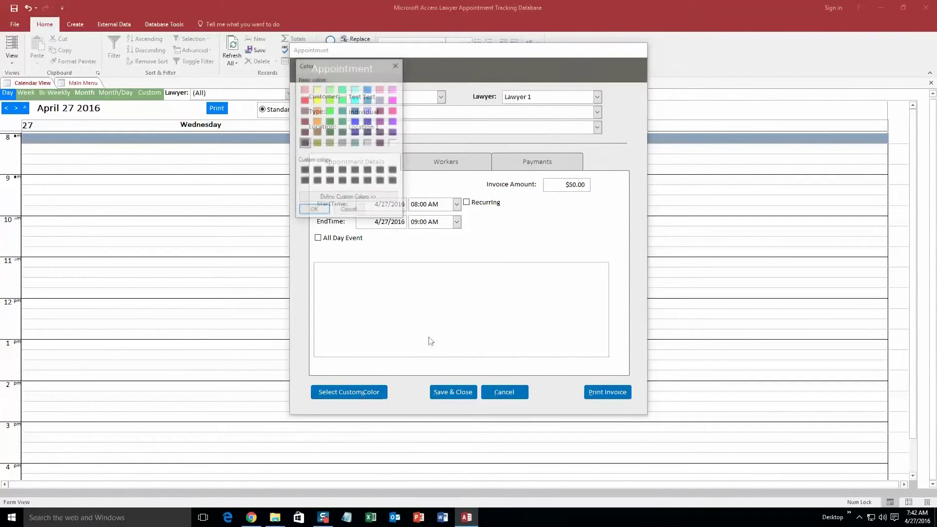
click(330, 110)
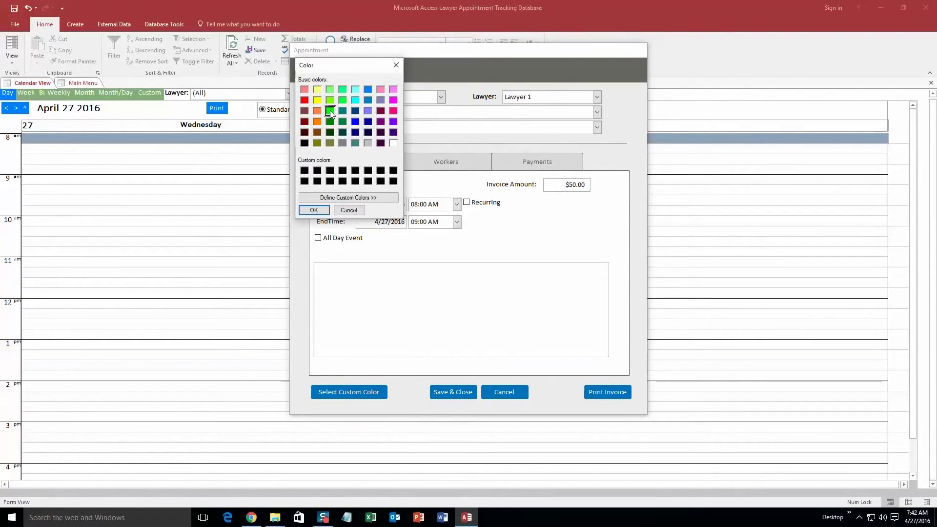
click(316, 210)
click(453, 392)
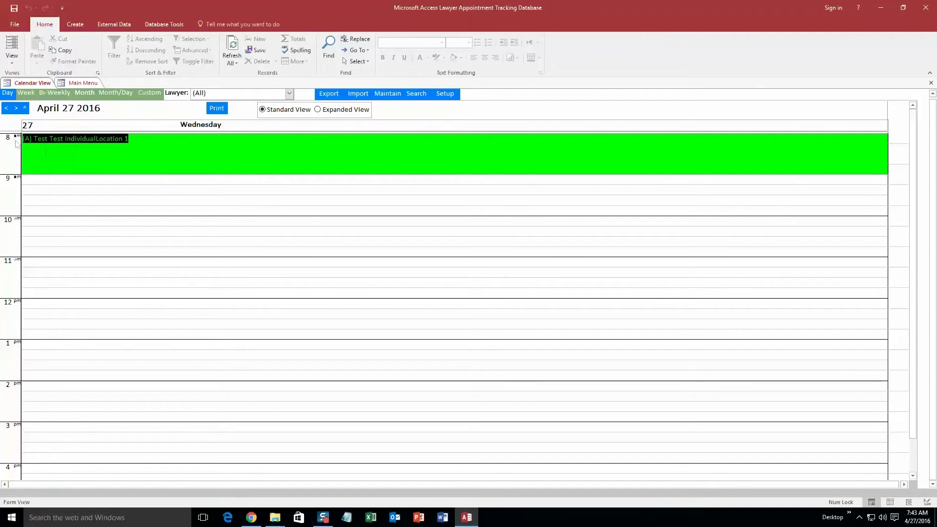
click(77, 94)
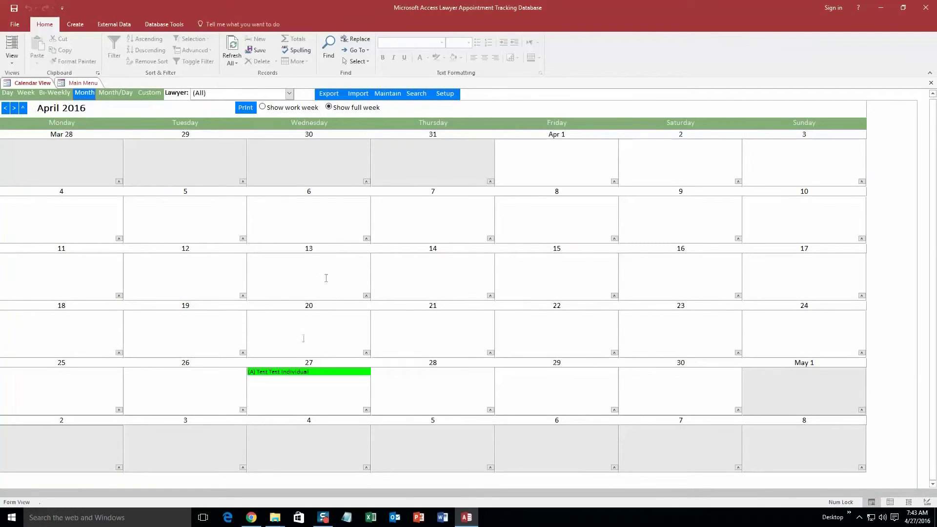
Go back to the April 27 day view and open the green appointment, then cancel without changes.
click(310, 372)
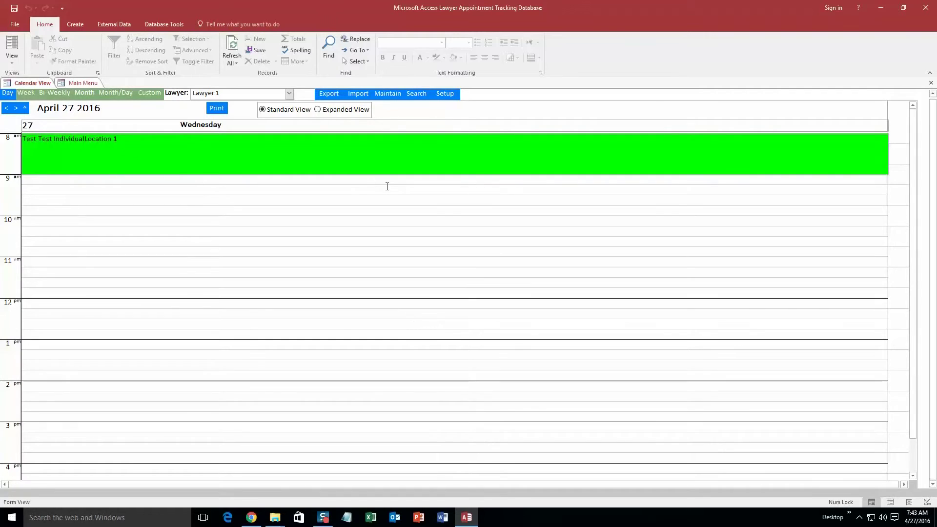
click(390, 161)
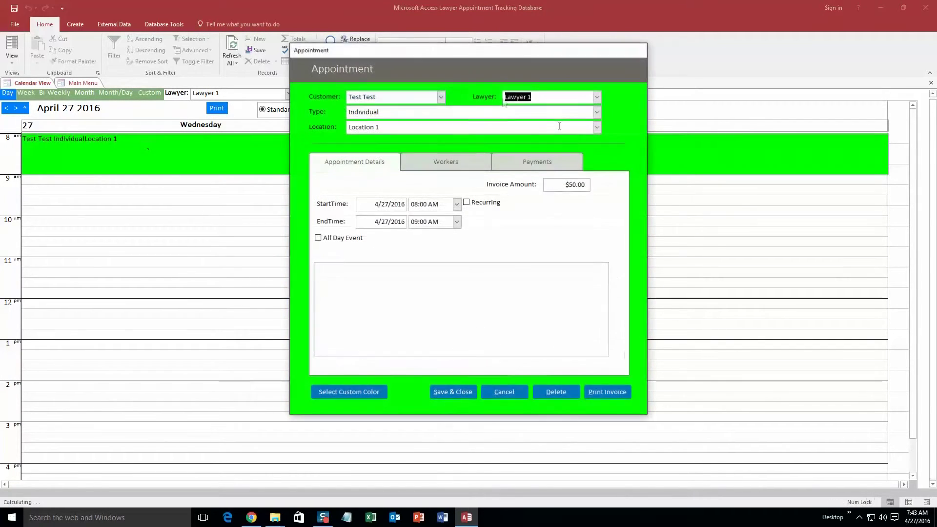
click(514, 394)
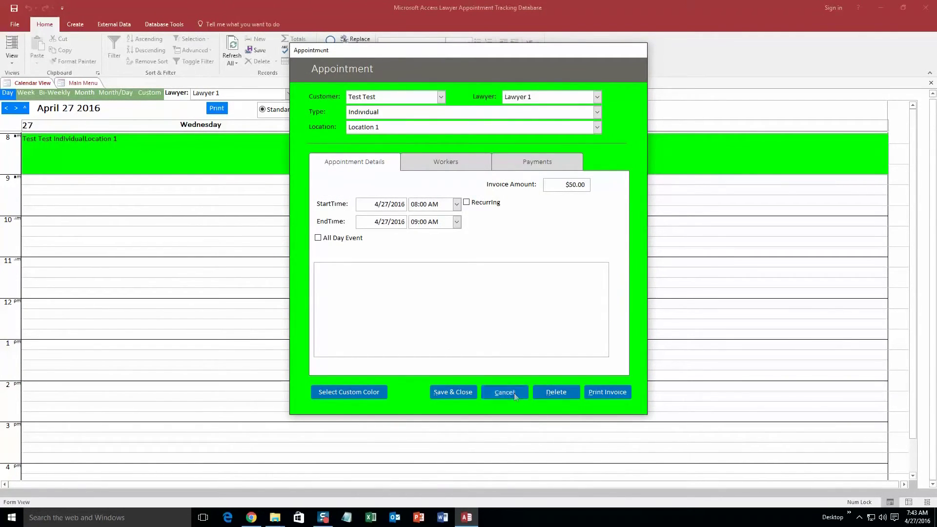
Close the Calendar View tab and open Calendar Search from the Main Menu.
right_click(35, 84)
click(44, 101)
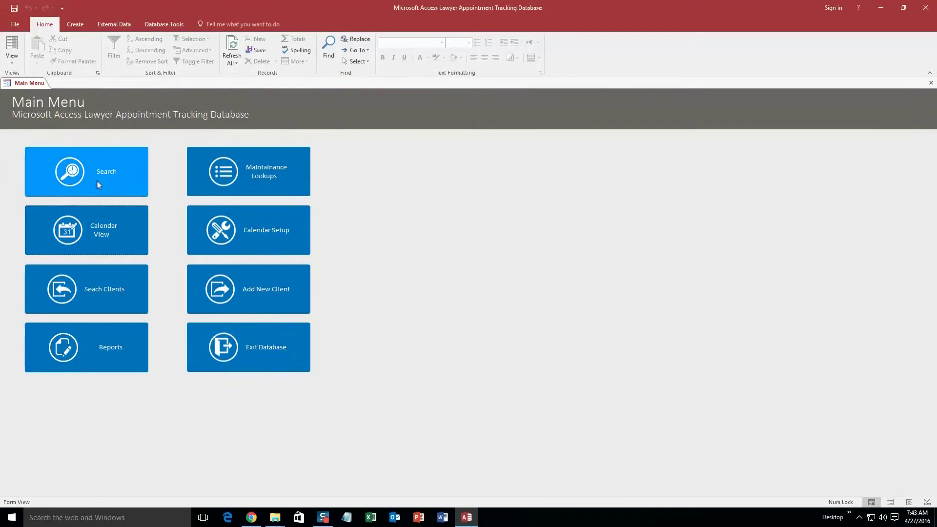
click(97, 184)
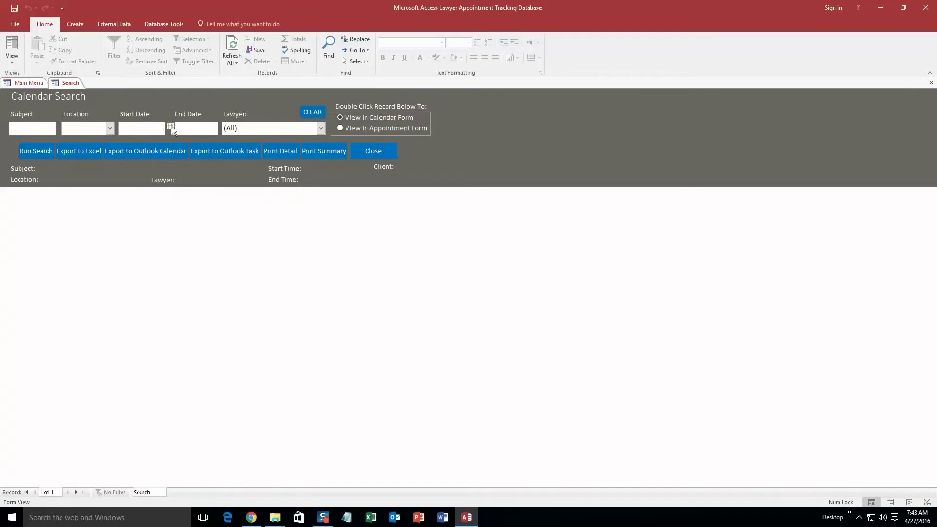
Search for Location 1 appointments, view the test client's 4/27/2016 match in the calendar, then close it.
click(110, 128)
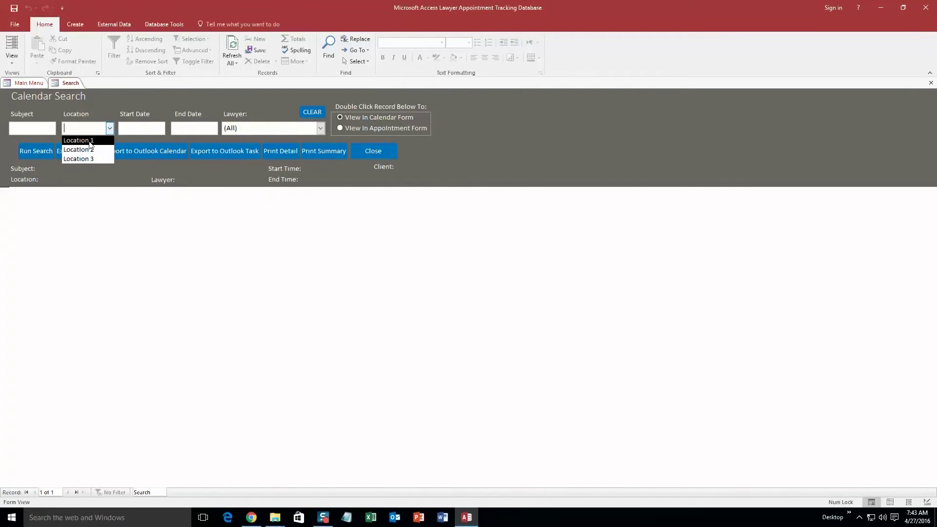
click(36, 152)
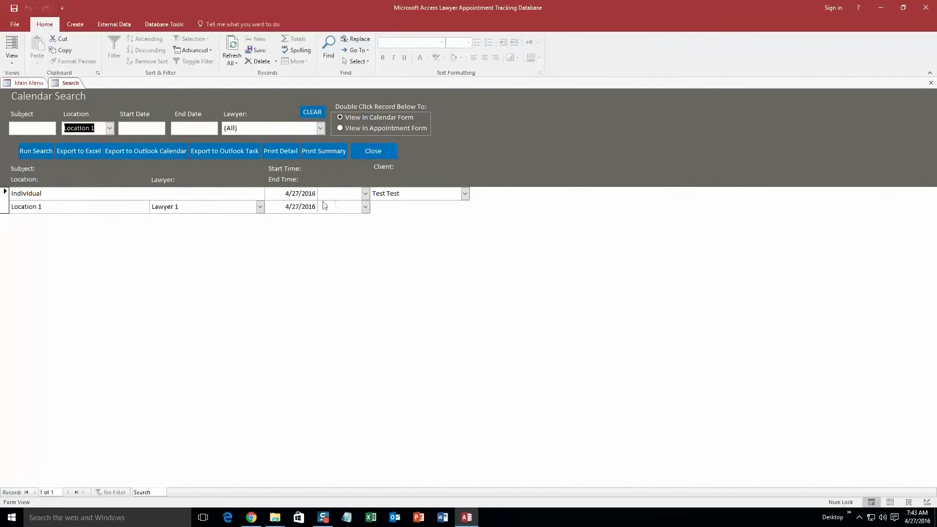
double_click(74, 199)
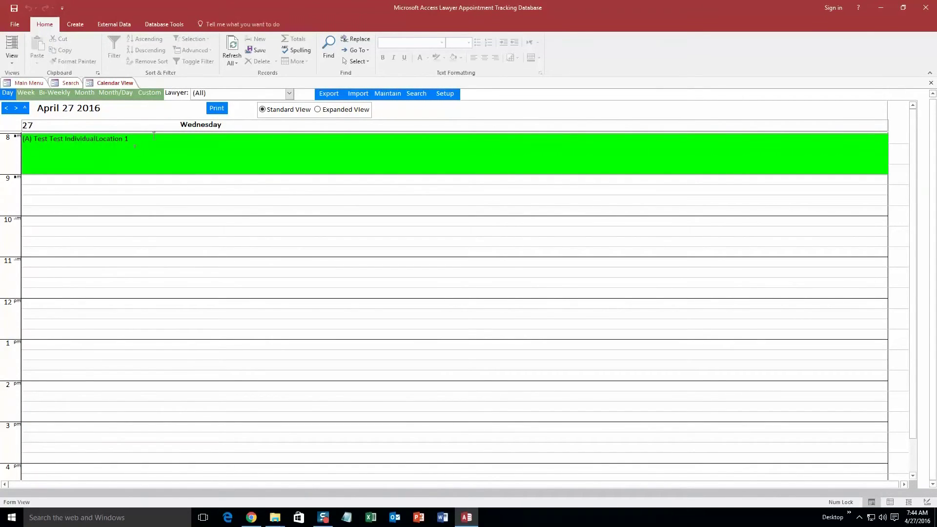
right_click(98, 84)
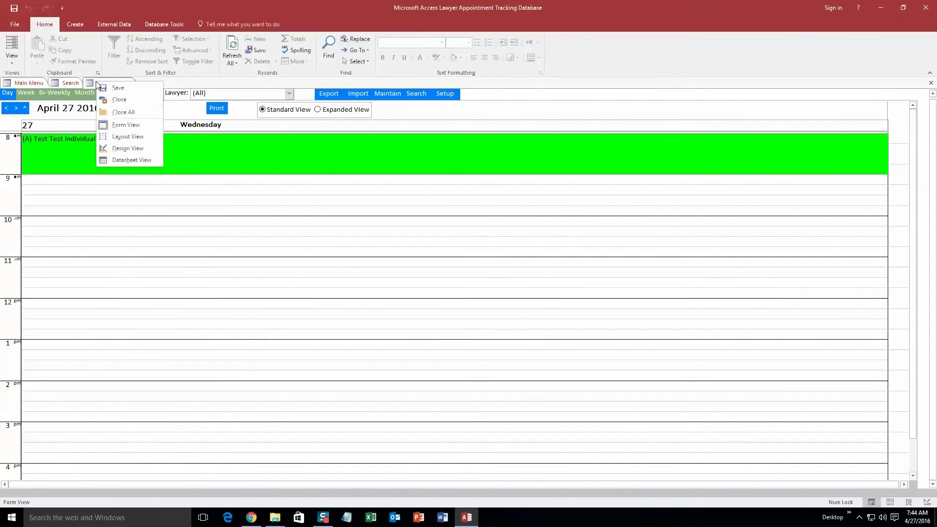
click(115, 101)
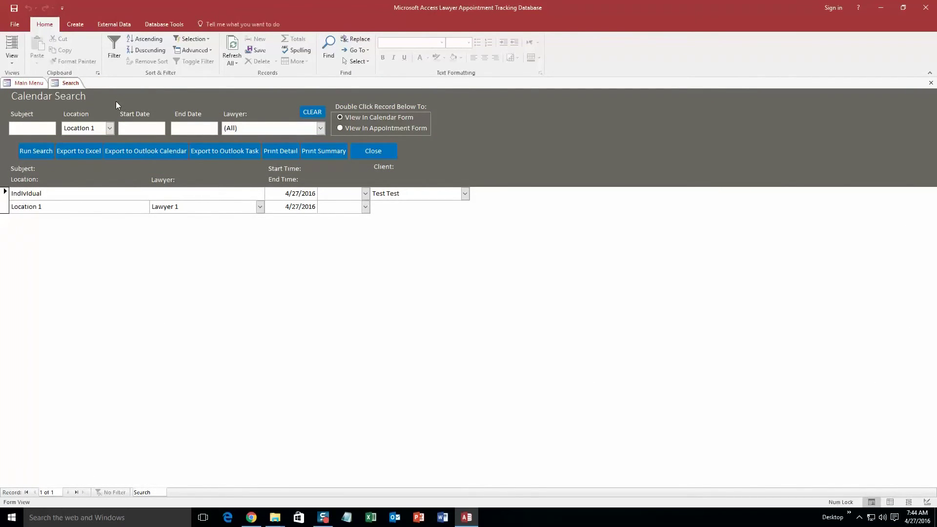
Bring up the Search tab's menu to close the Calendar Search.
right_click(70, 83)
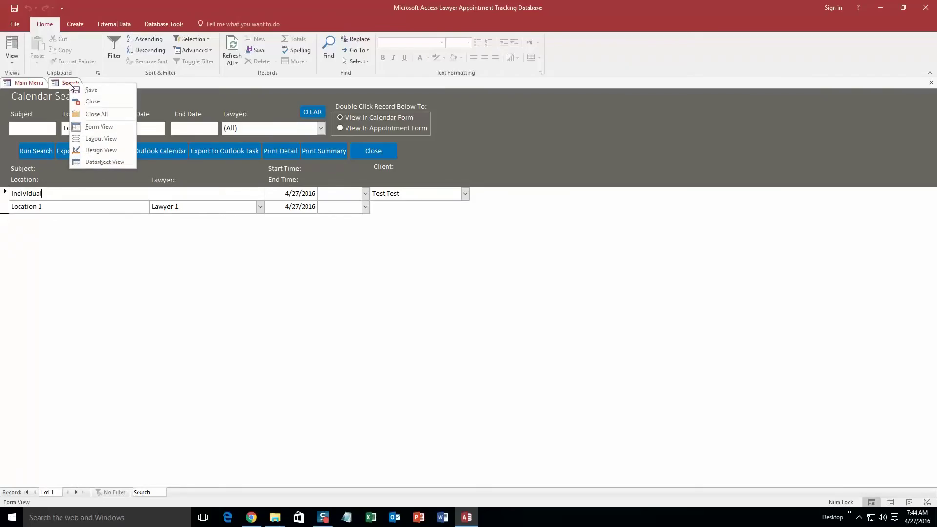